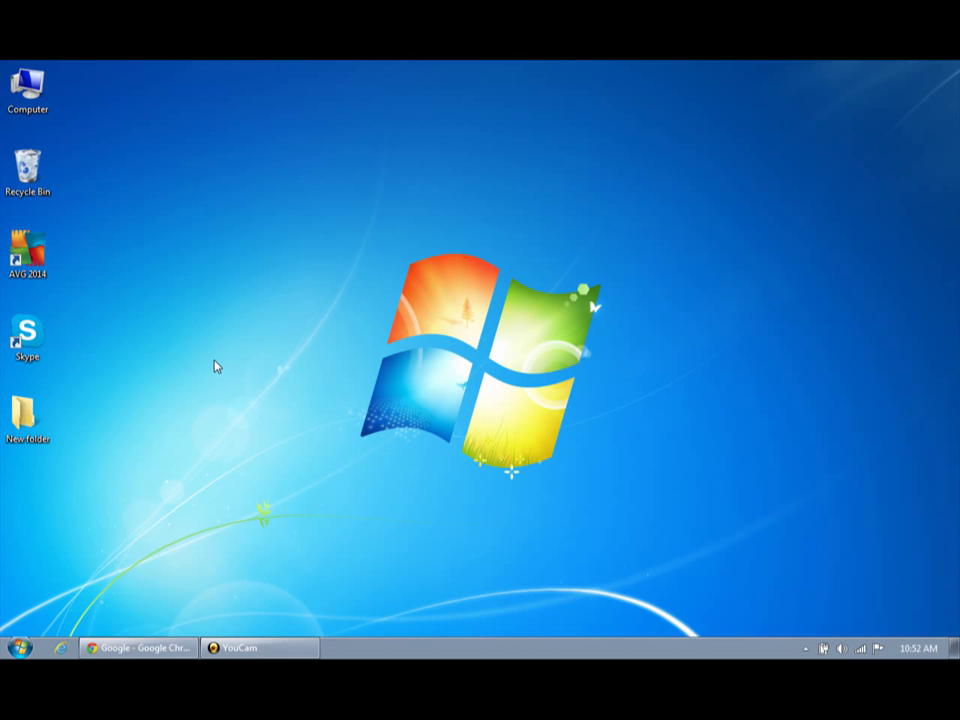
- Bring Chrome back up and type 'JETFLASH' into the Google search box
click(124, 654)
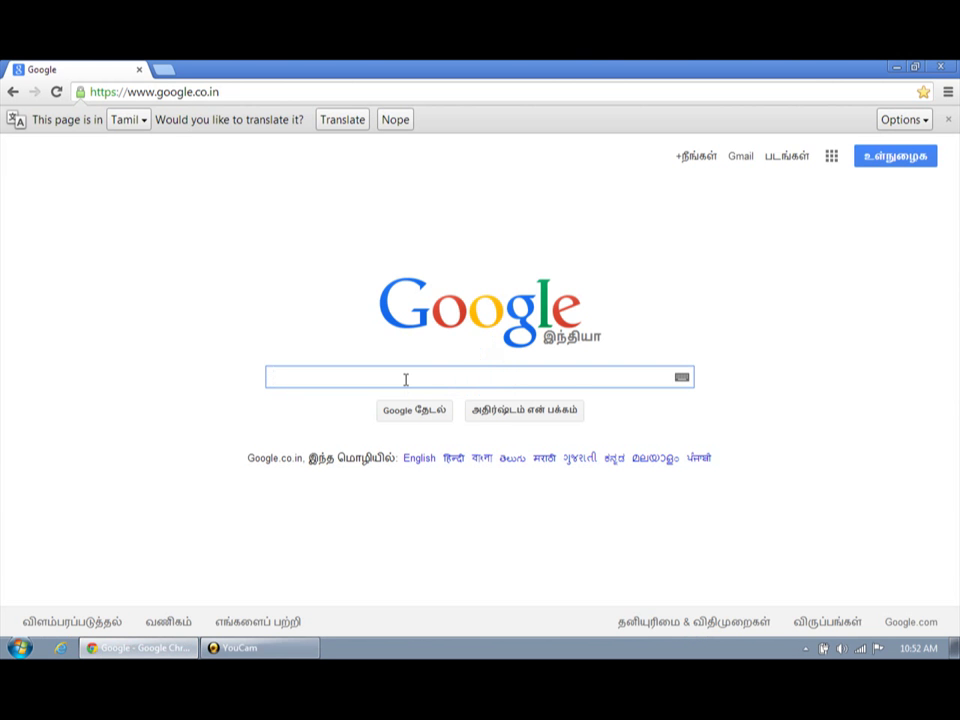
text(J)
text(ET)
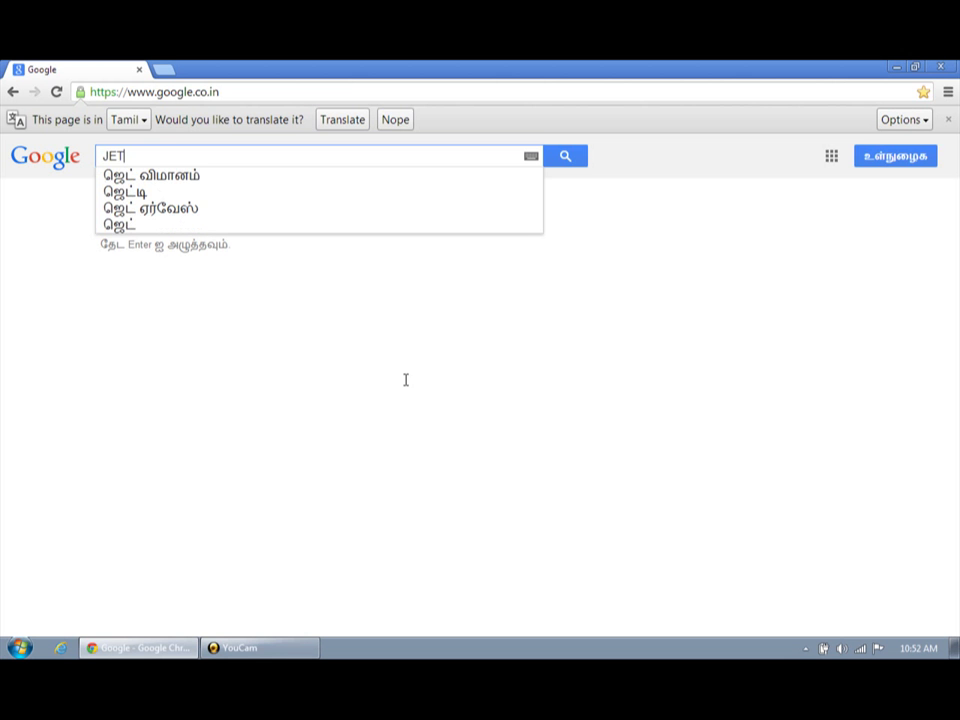
text(FLAS)
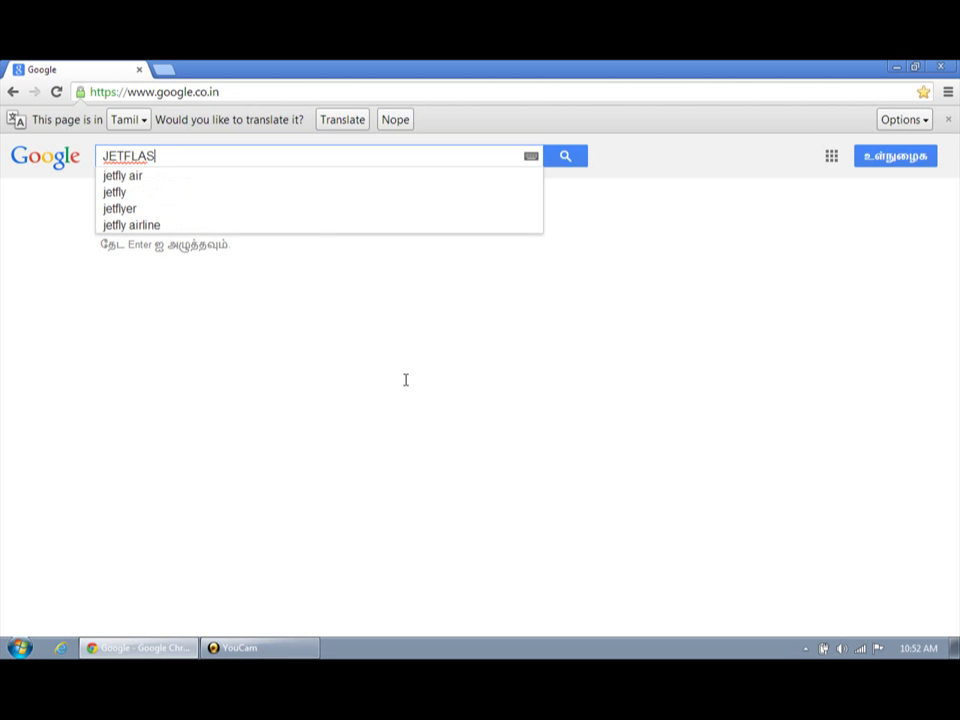
text(H)
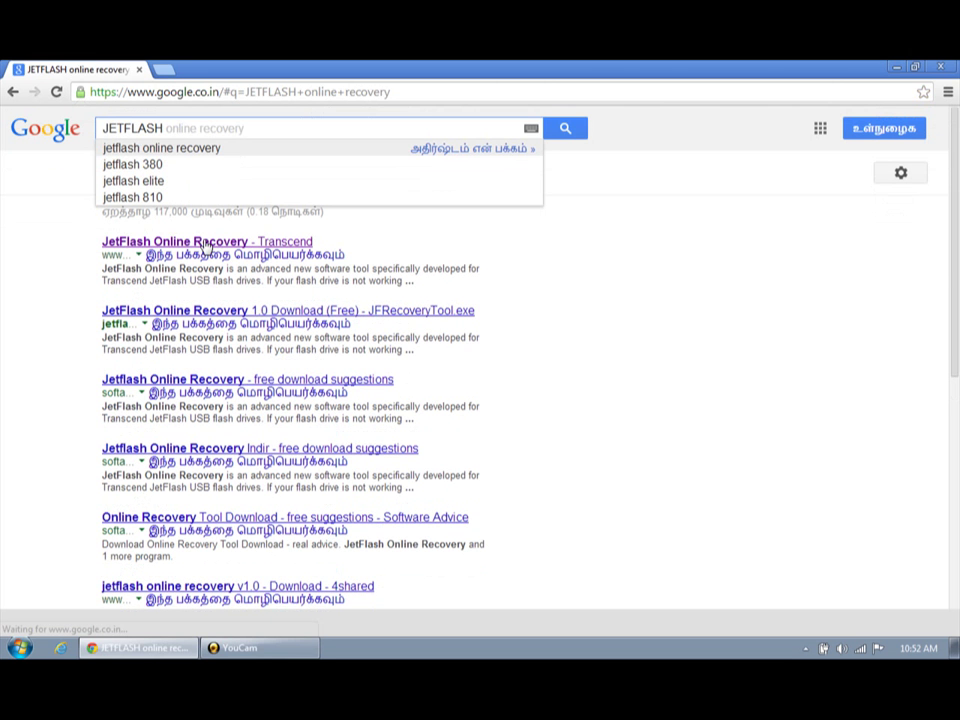
- Open Transcend's JetFlash Online Recovery result page and skim its top
click(205, 242)
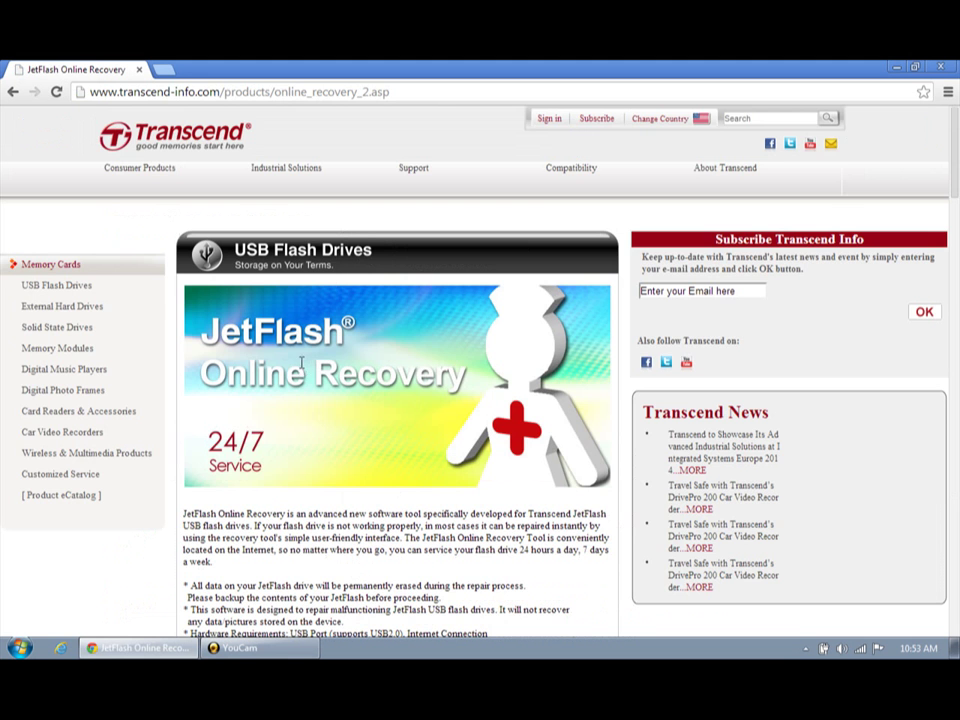
scroll(302, 366, down, 5)
scroll(304, 369, down, 3)
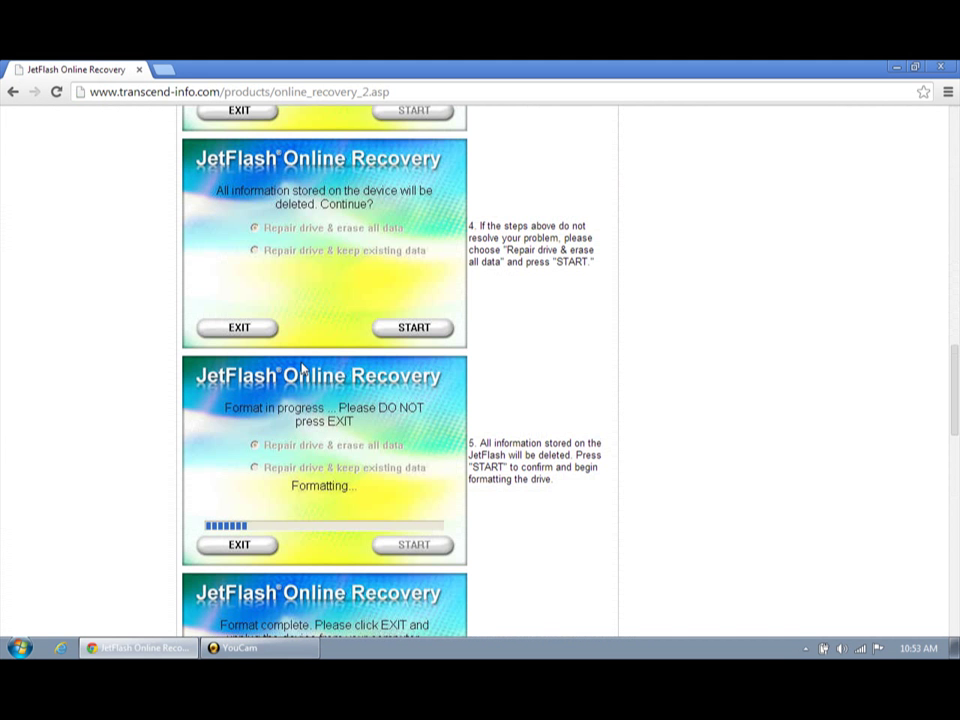
scroll(304, 364, up, 8)
scroll(305, 362, up, 1)
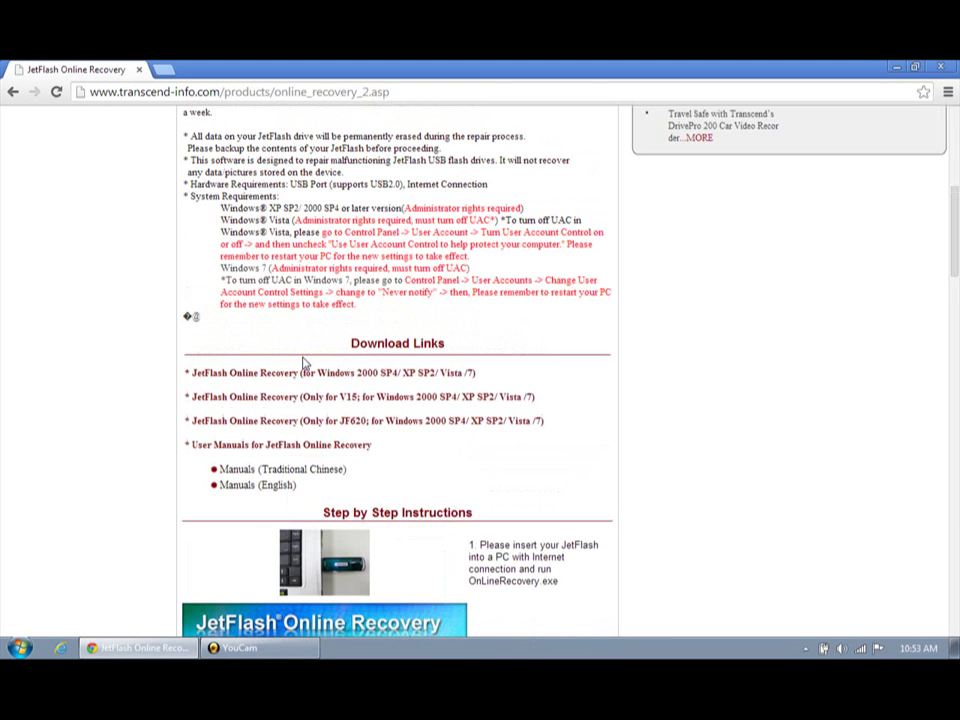
- Read through the recovery guide, then return to the Download Links section
scroll(403, 435, down, 1)
scroll(403, 427, down, 4)
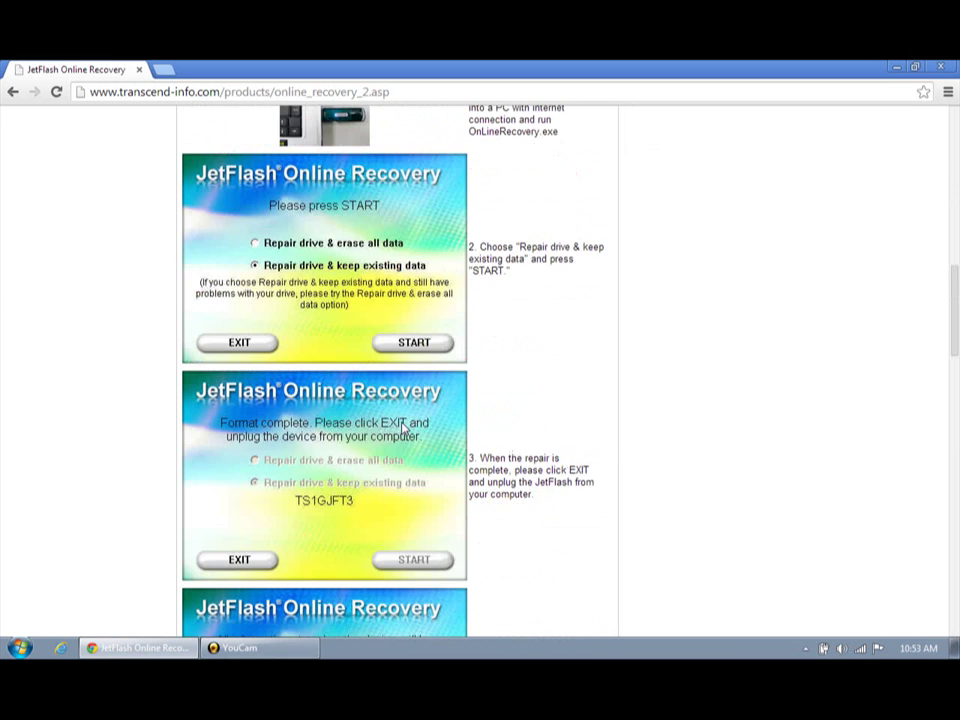
scroll(403, 427, down, 5)
scroll(403, 440, down, 4)
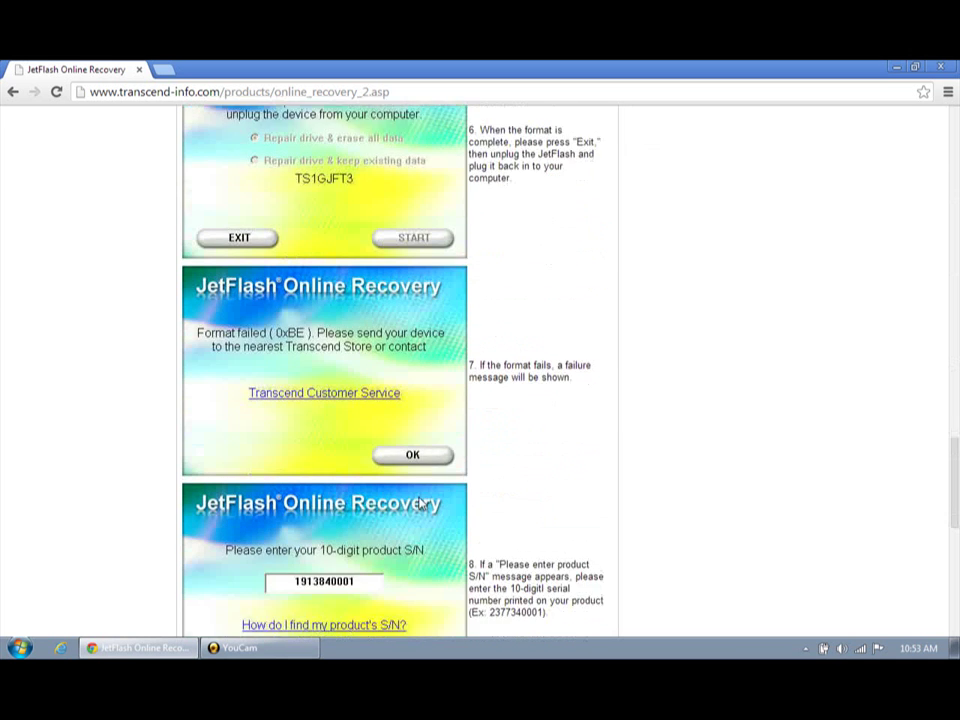
scroll(420, 503, down, 5)
scroll(419, 470, up, 1)
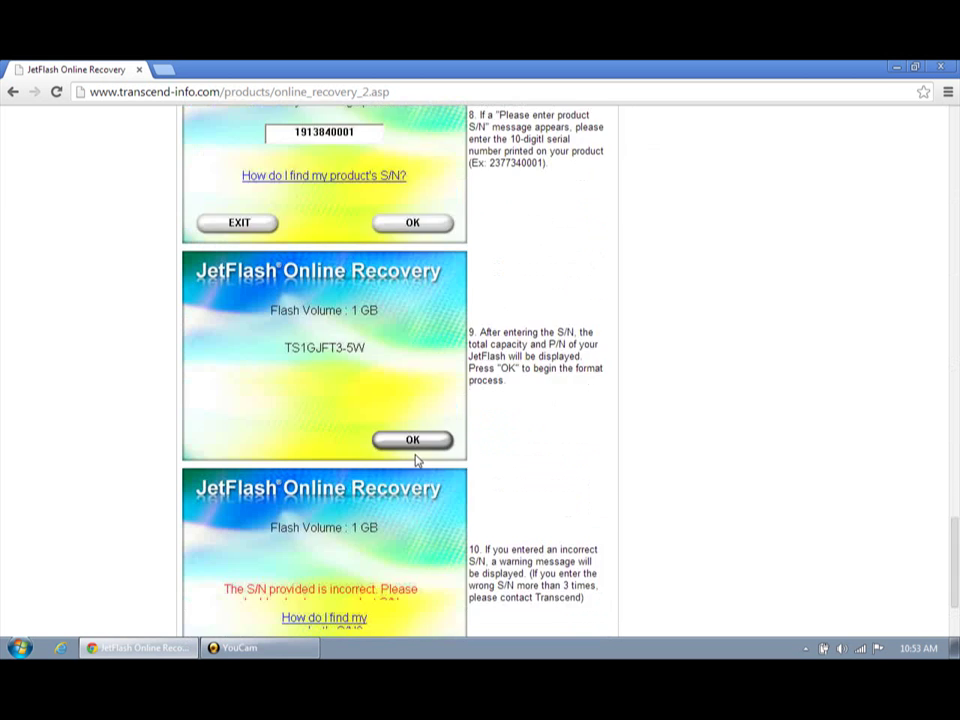
scroll(418, 460, up, 5)
scroll(418, 458, up, 5)
scroll(413, 460, up, 5)
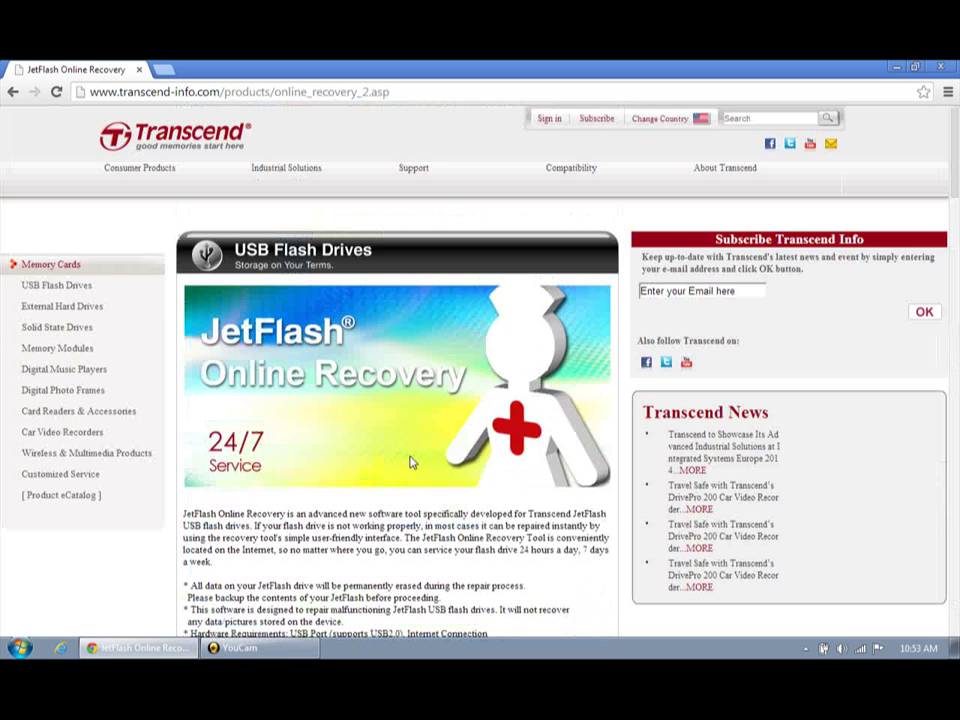
scroll(410, 462, down, 1)
scroll(405, 458, down, 3)
scroll(408, 400, down, 4)
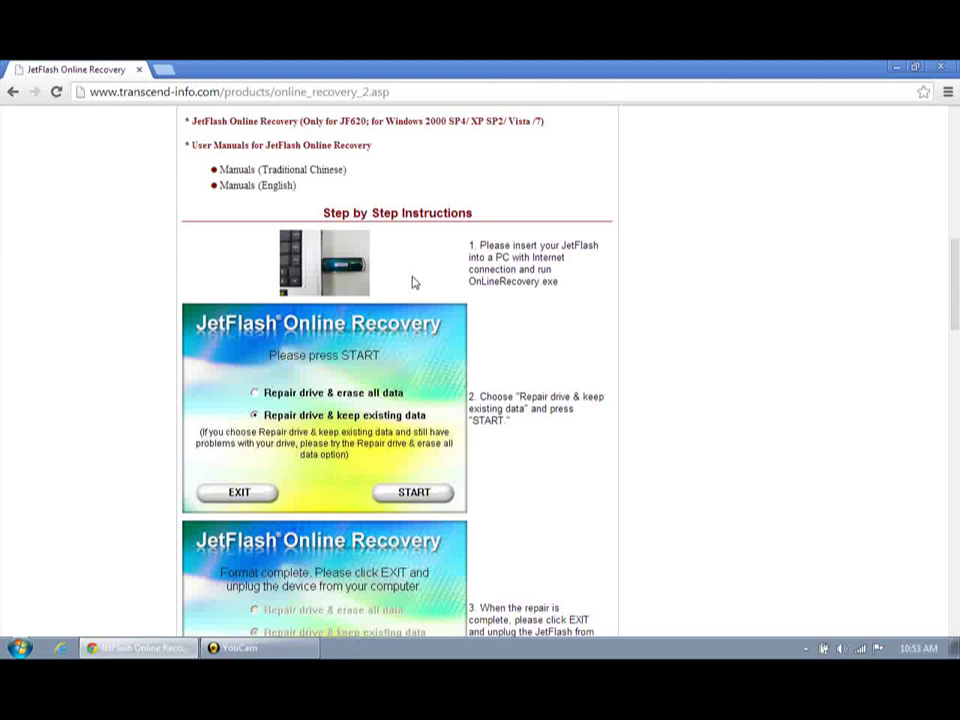
scroll(377, 349, up, 1)
scroll(370, 330, up, 4)
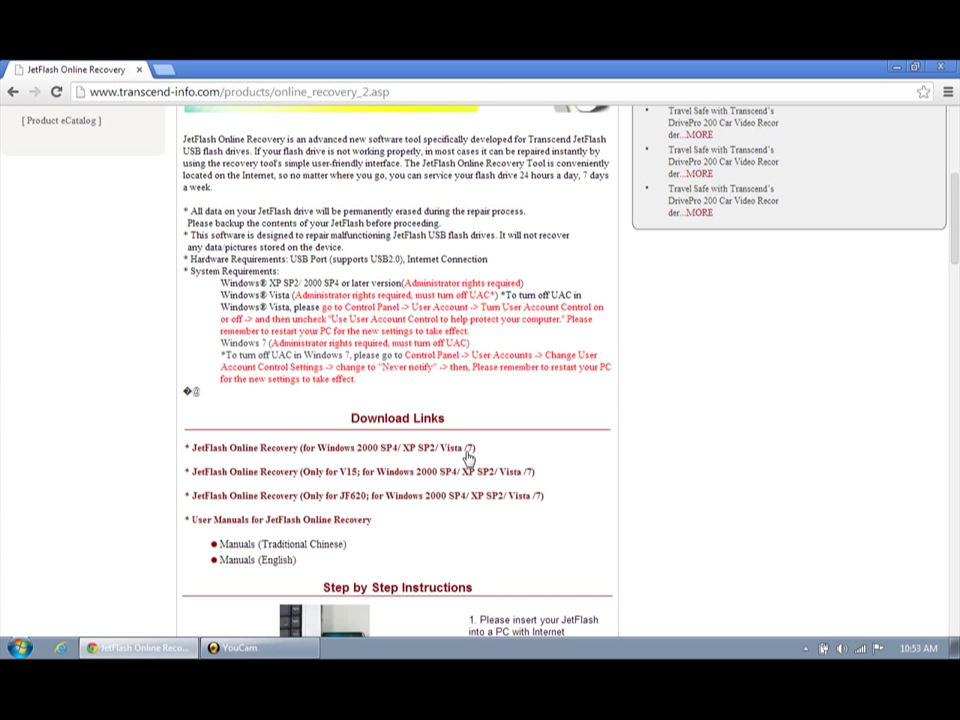
- Open the Windows 2000/XP/Vista/7 download link for the Online Recovery Tool
click(267, 449)
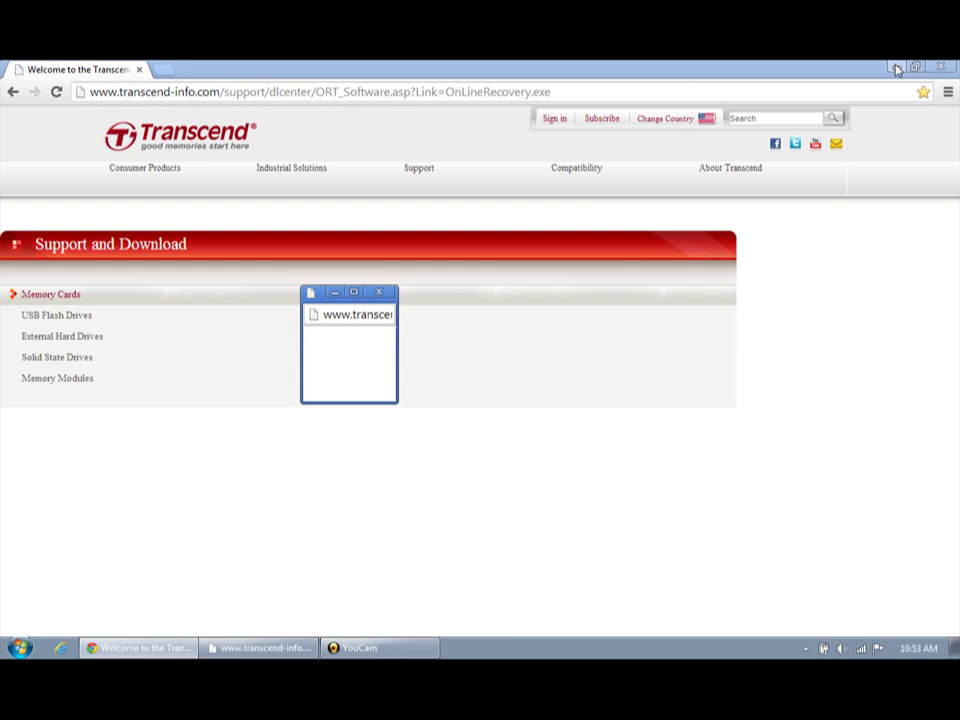
click(897, 66)
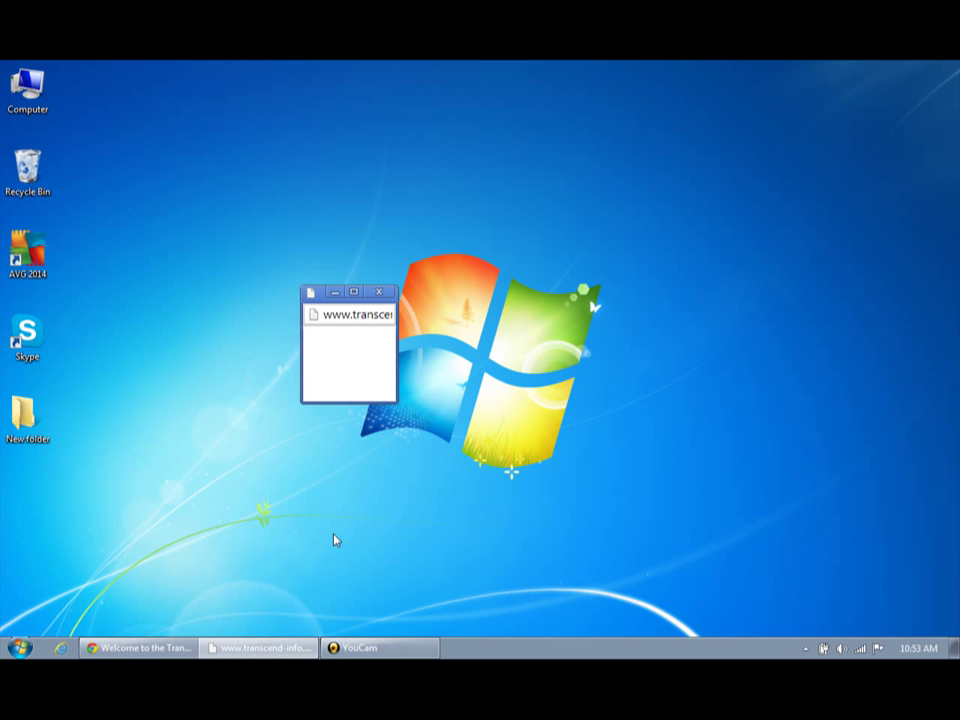
click(140, 648)
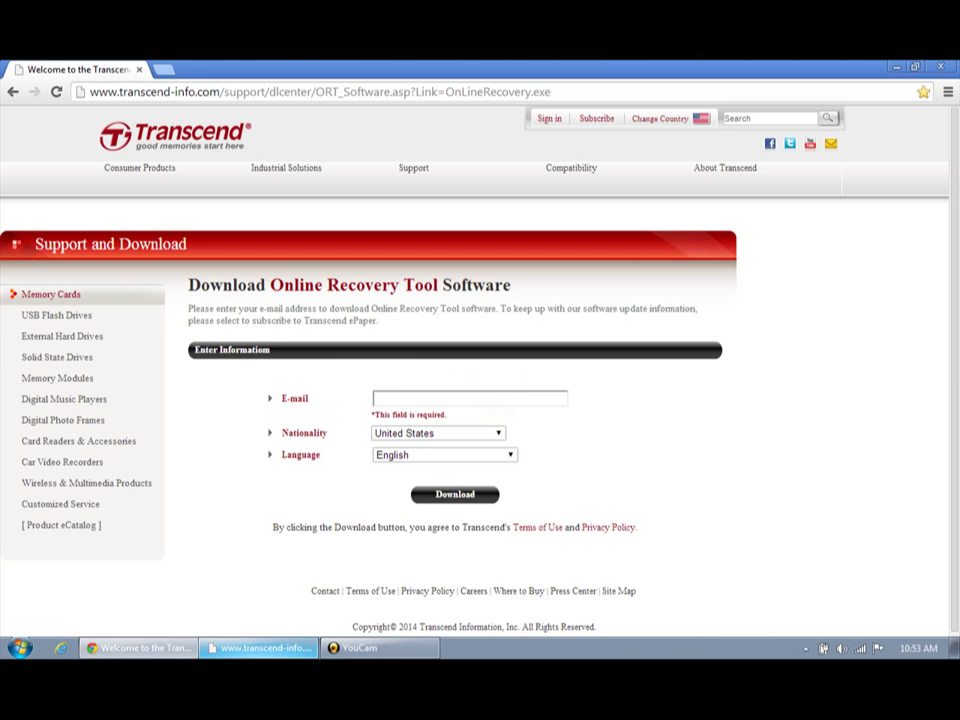
- Close the leftover popup and fill the E-mail field with a saved address
click(459, 397)
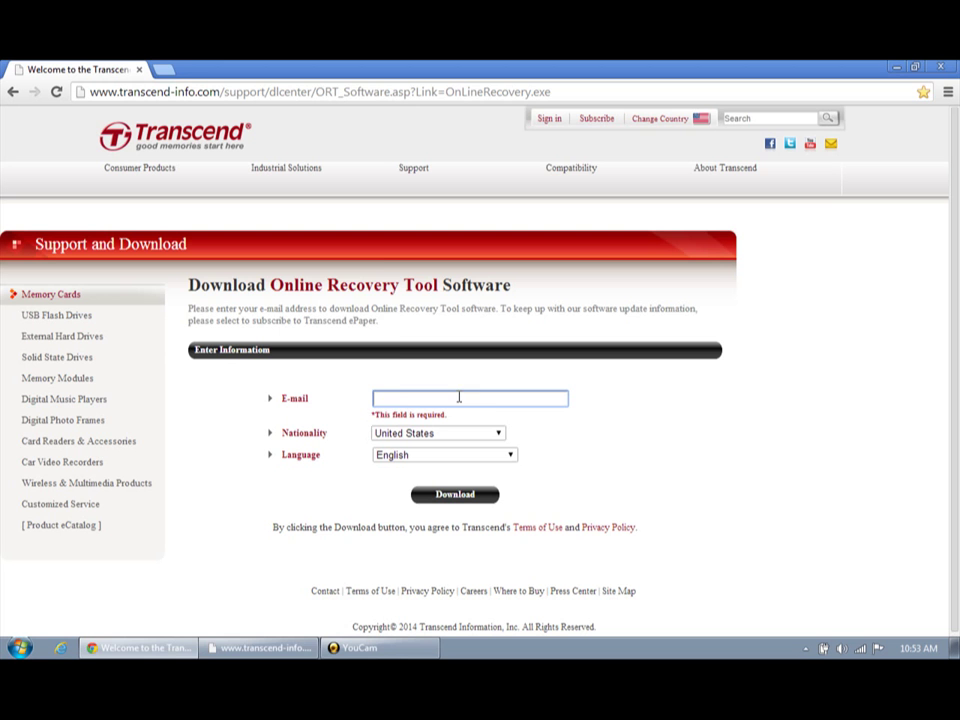
click(262, 647)
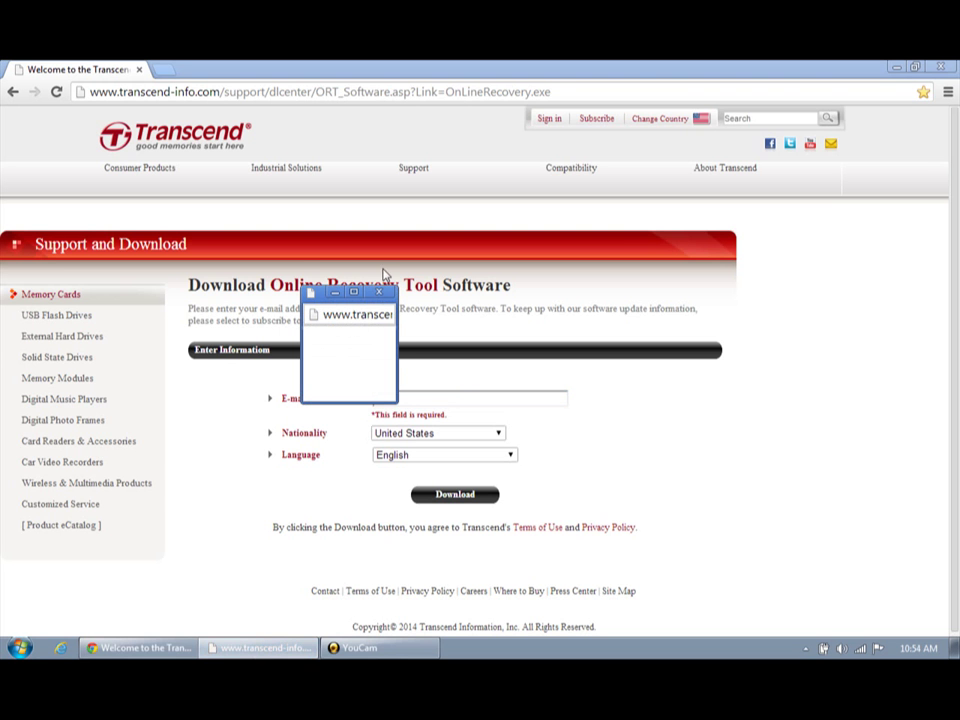
click(379, 291)
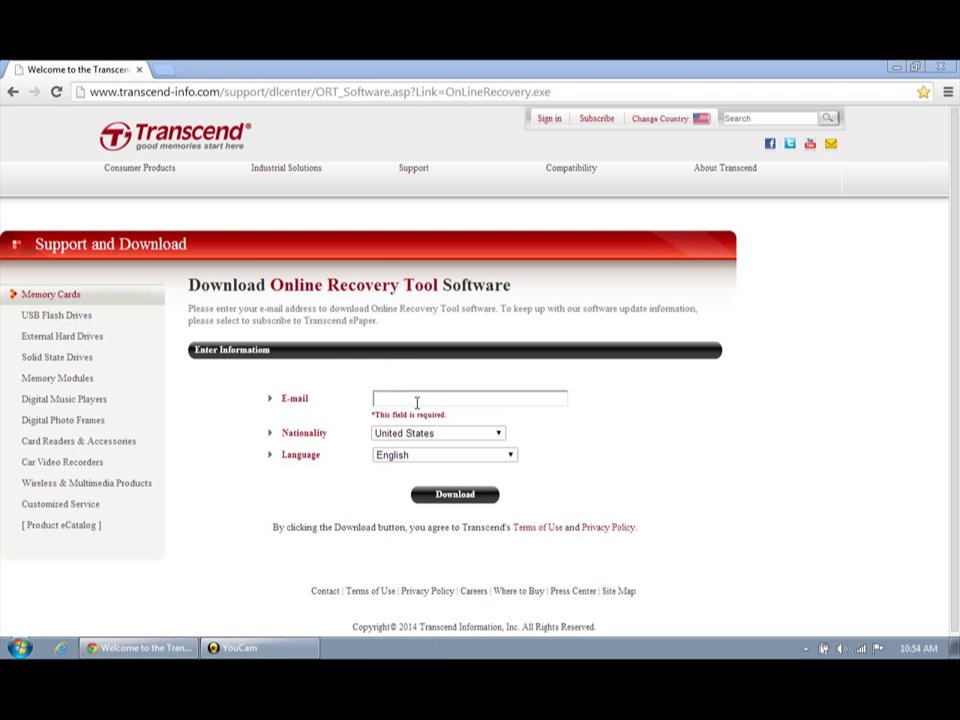
click(416, 401)
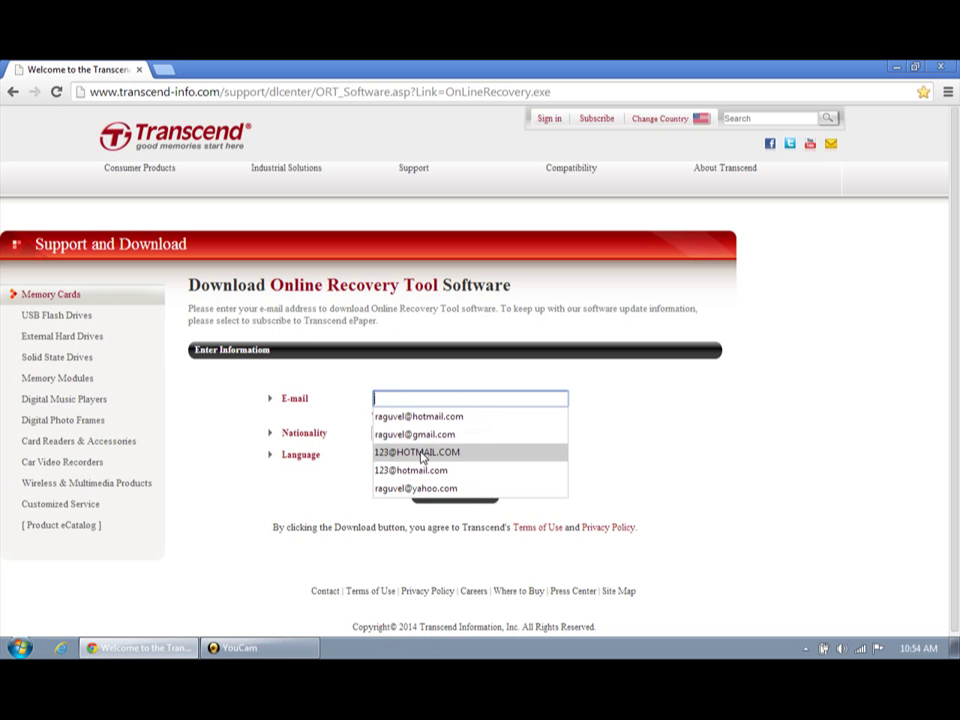
click(420, 452)
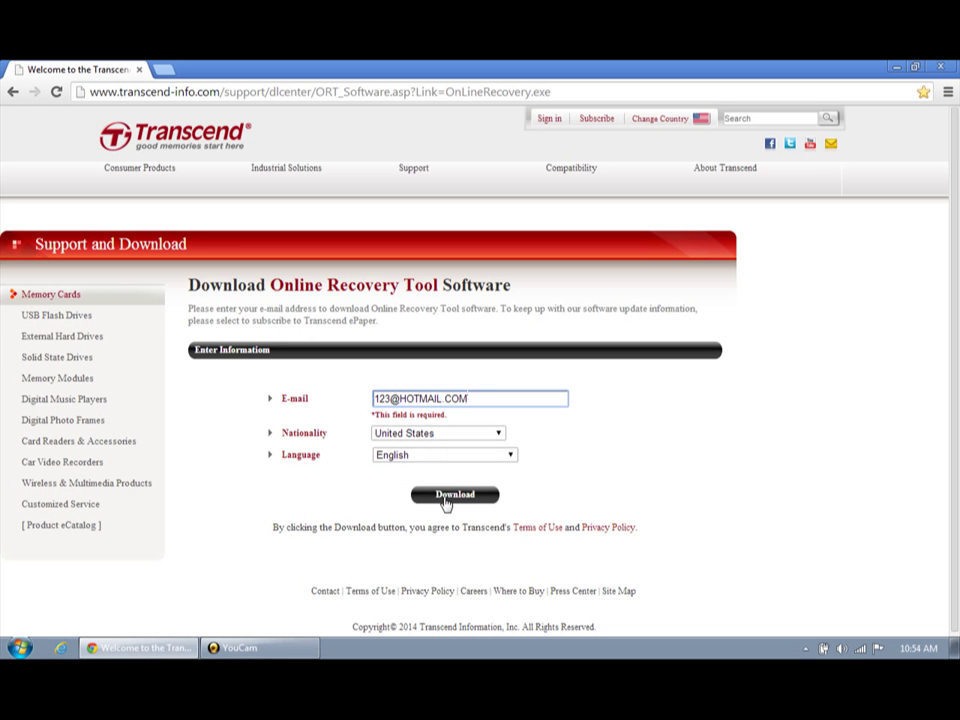
- Submit the download form to get OnLineRecovery (4).exe
click(446, 499)
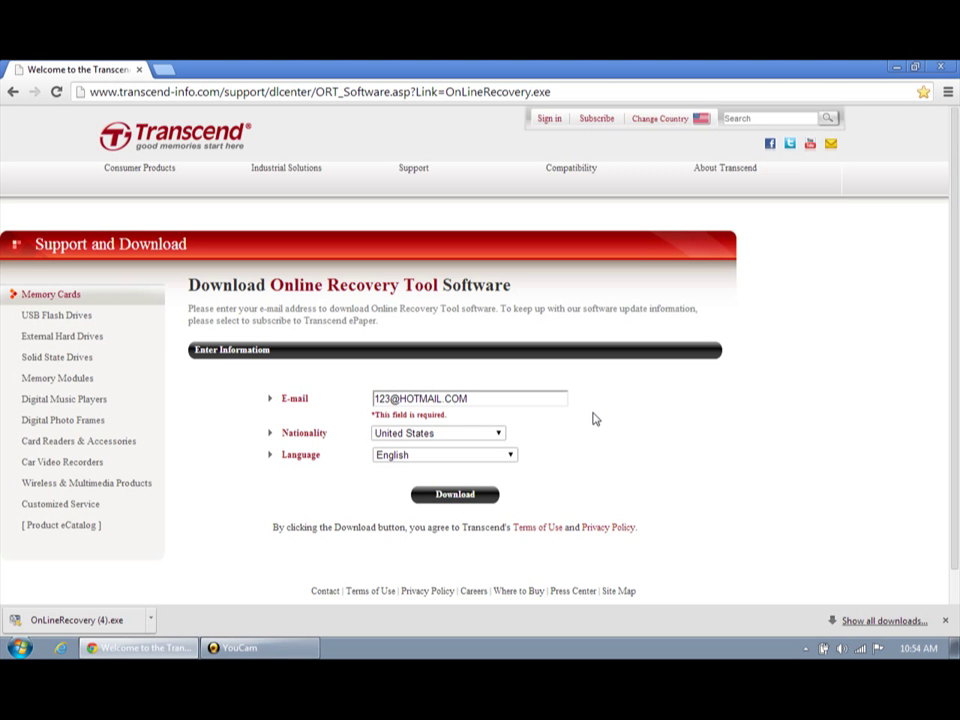
- Run OnLineRecovery (4).exe past the security warning and minimize Chrome
click(96, 626)
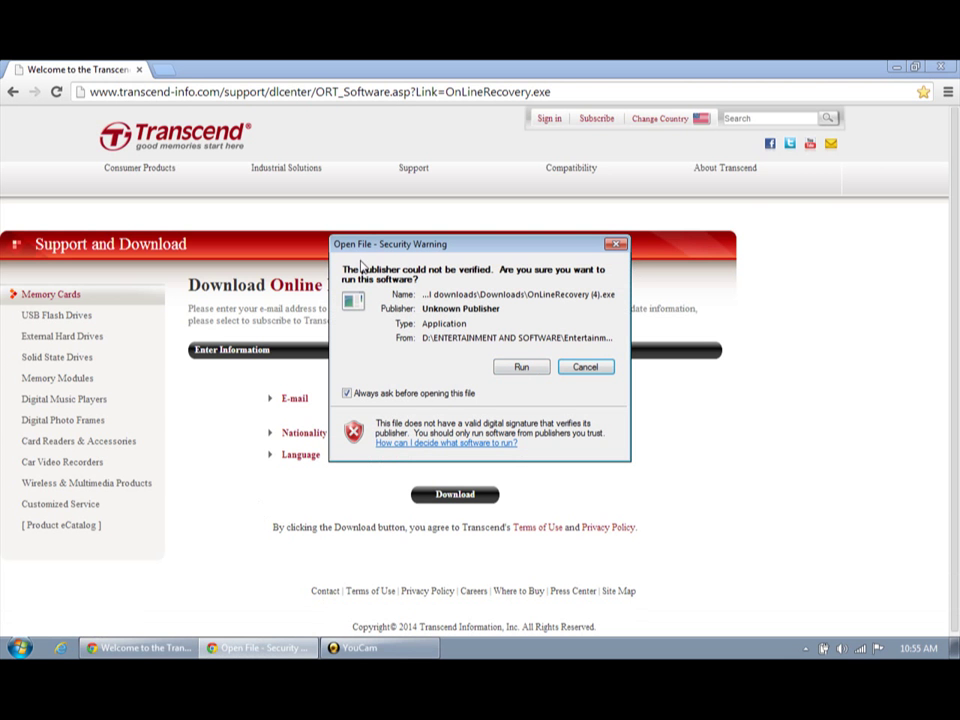
click(531, 368)
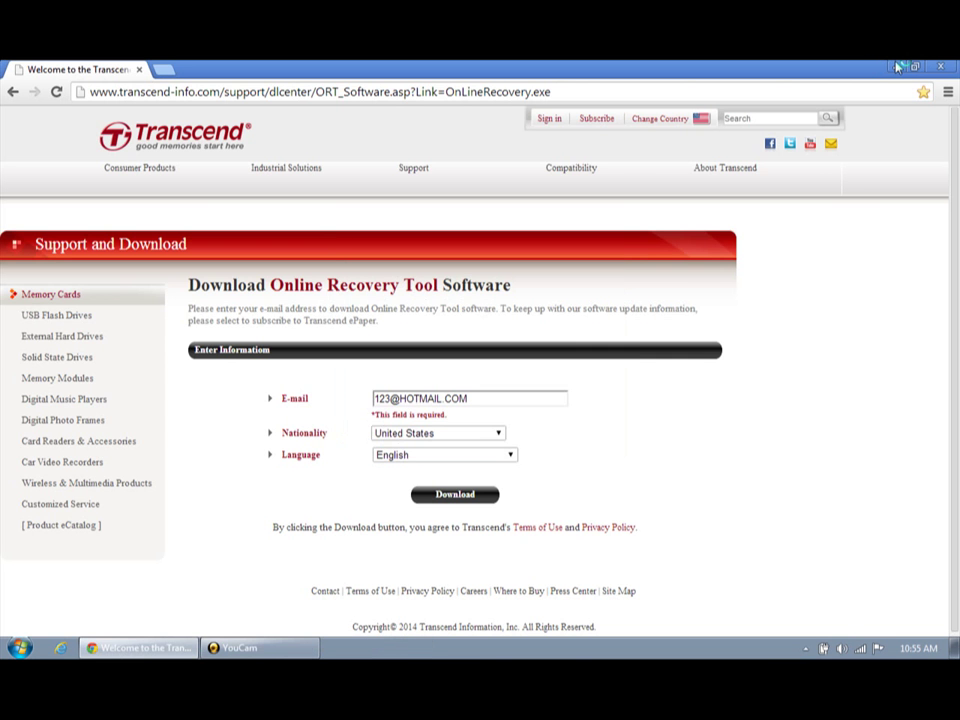
click(897, 66)
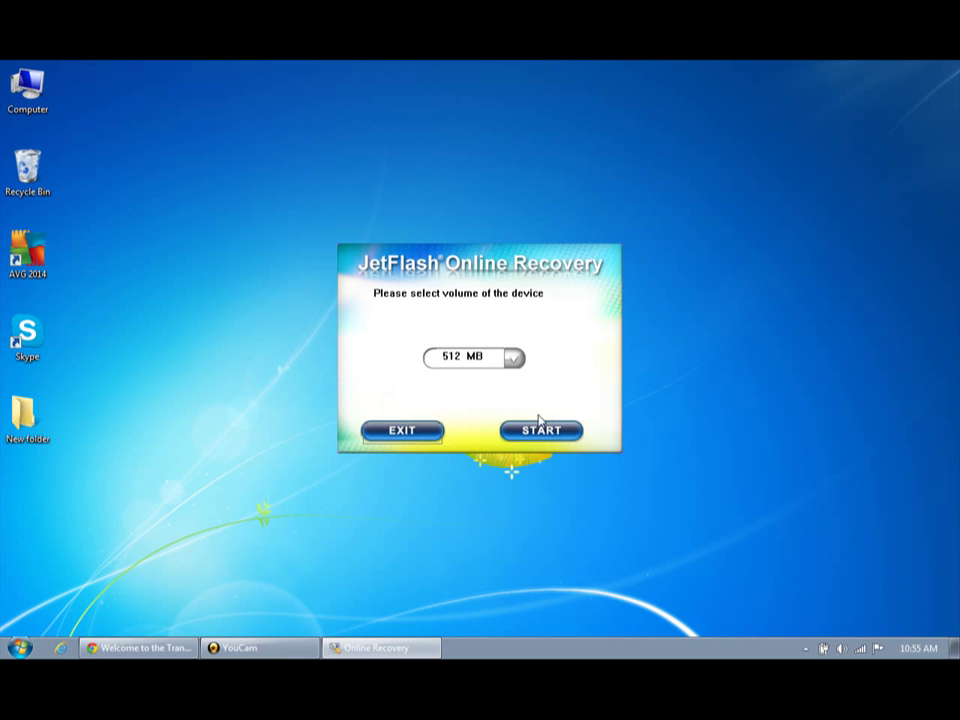
- Choose 8 GB as the device volume and continue with START
click(514, 360)
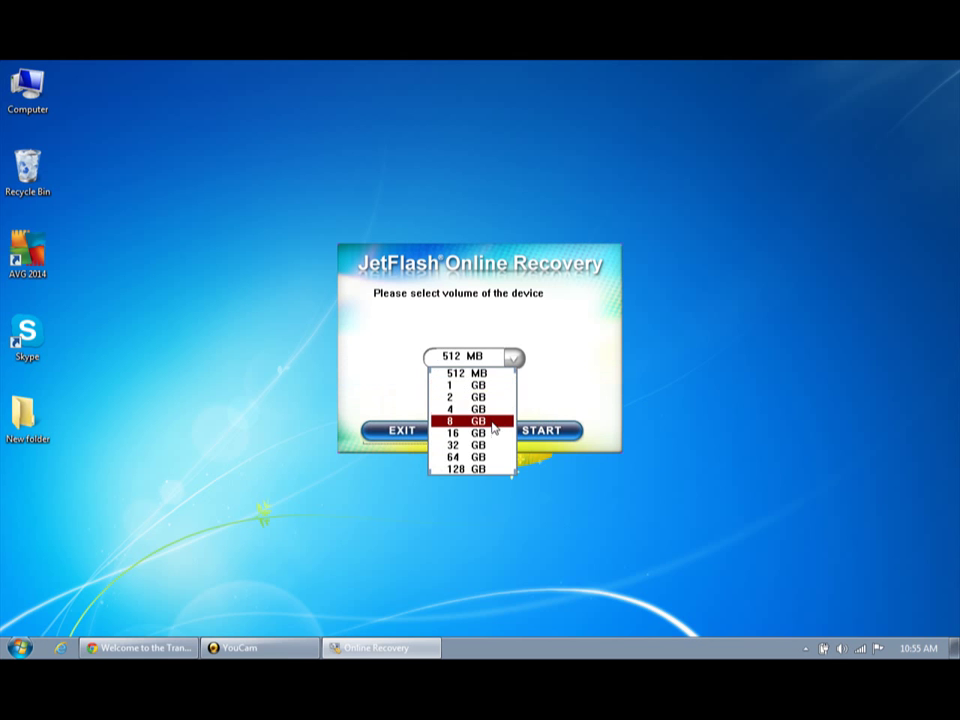
click(492, 424)
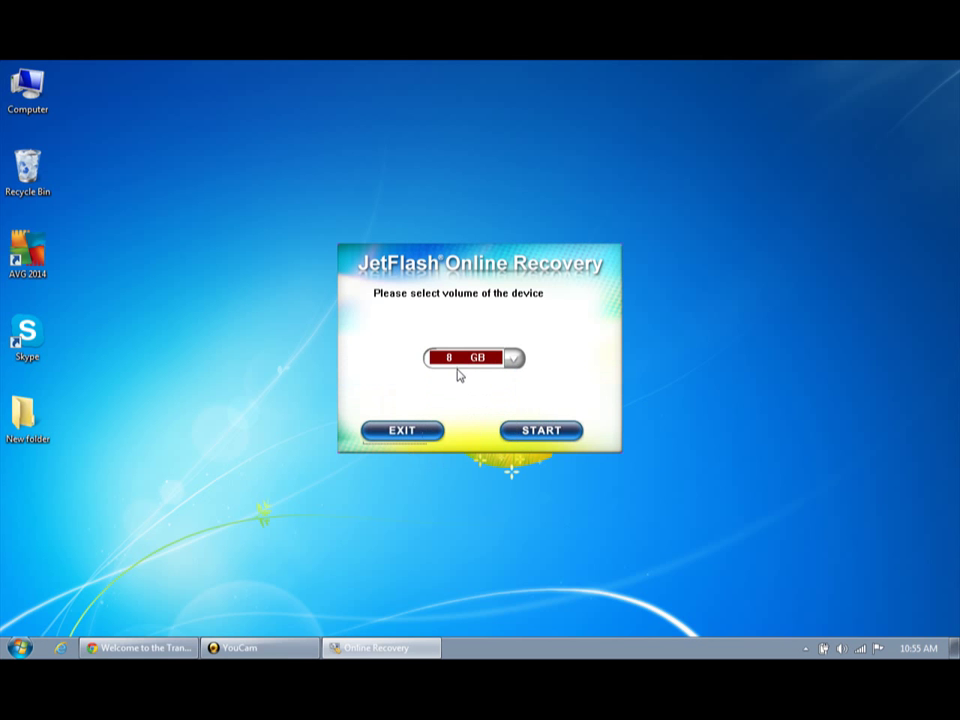
click(538, 432)
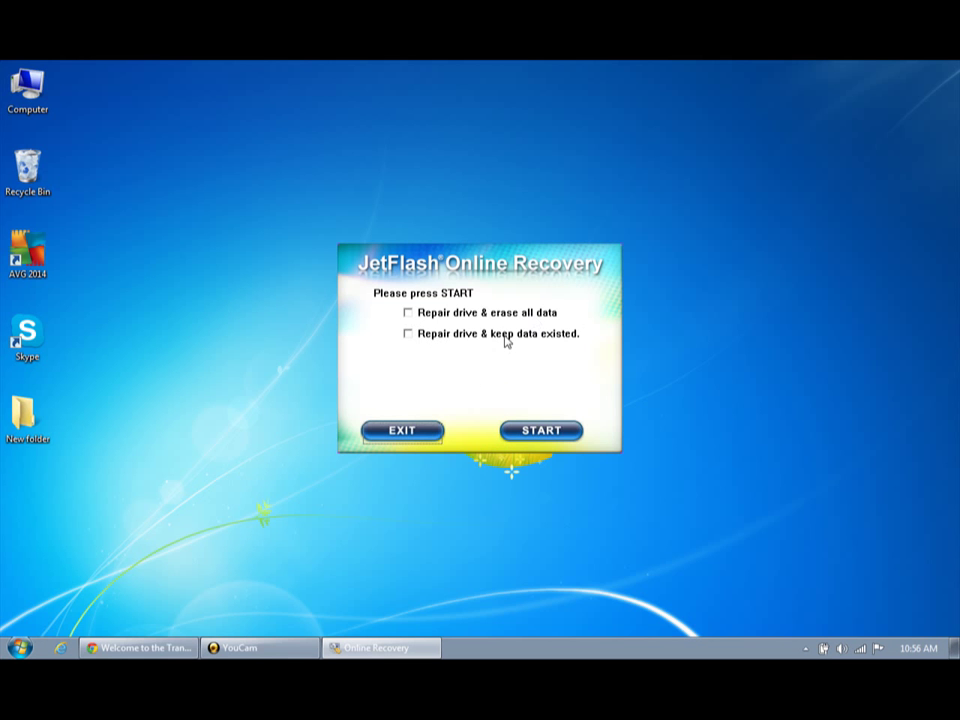
- Select 'Repair drive & keep data existed.' and start the repair
click(410, 338)
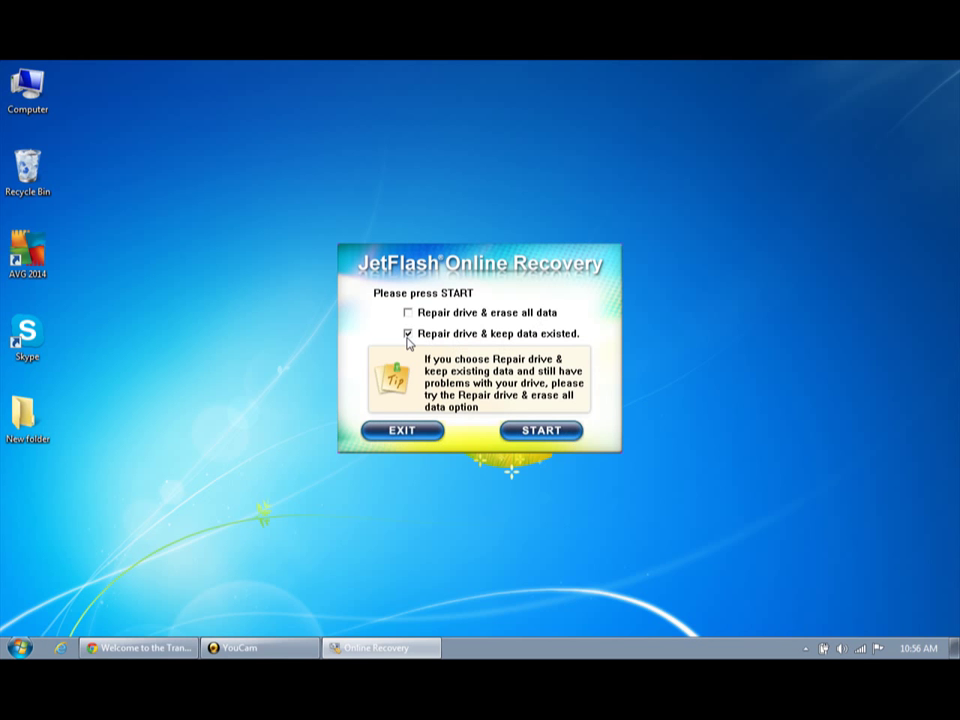
click(537, 432)
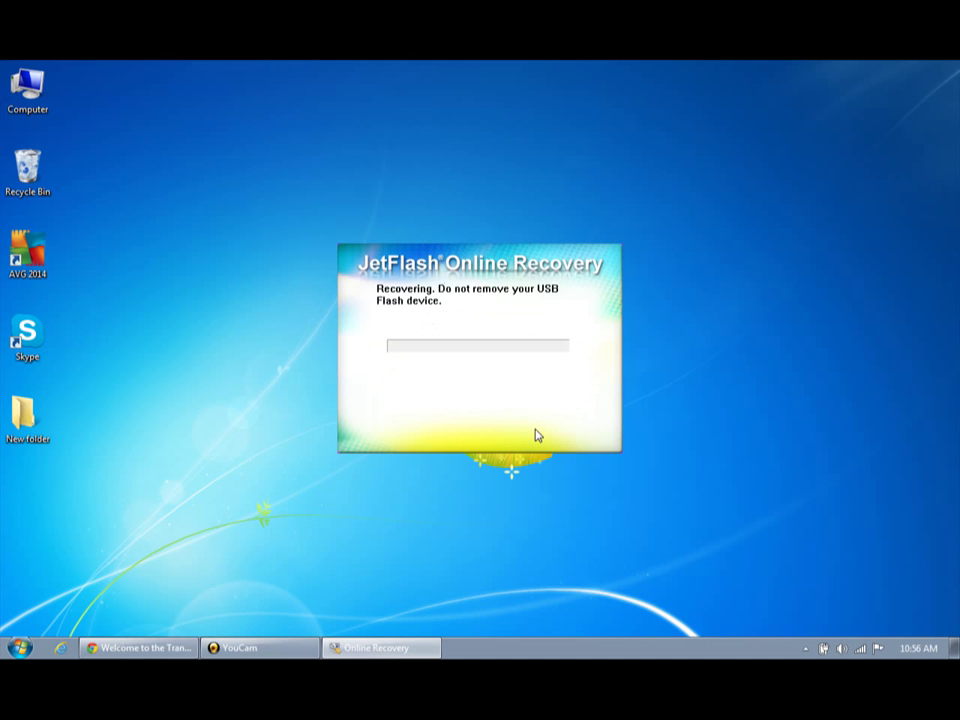